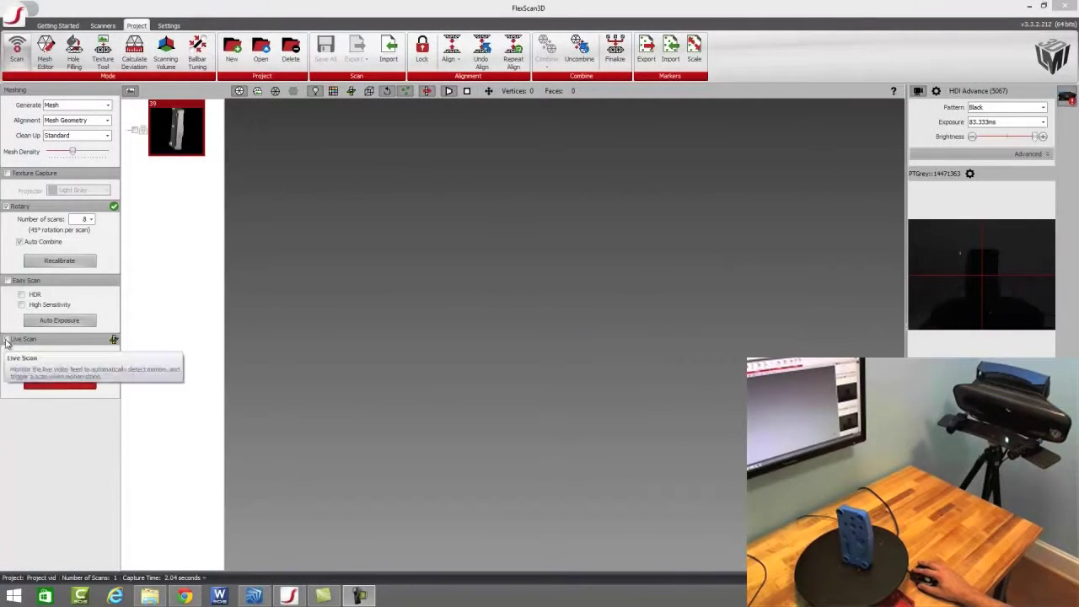
- Capture an eight-position rotary scan of the upright part and delete the stray background fragments around it
left_click(64, 385)
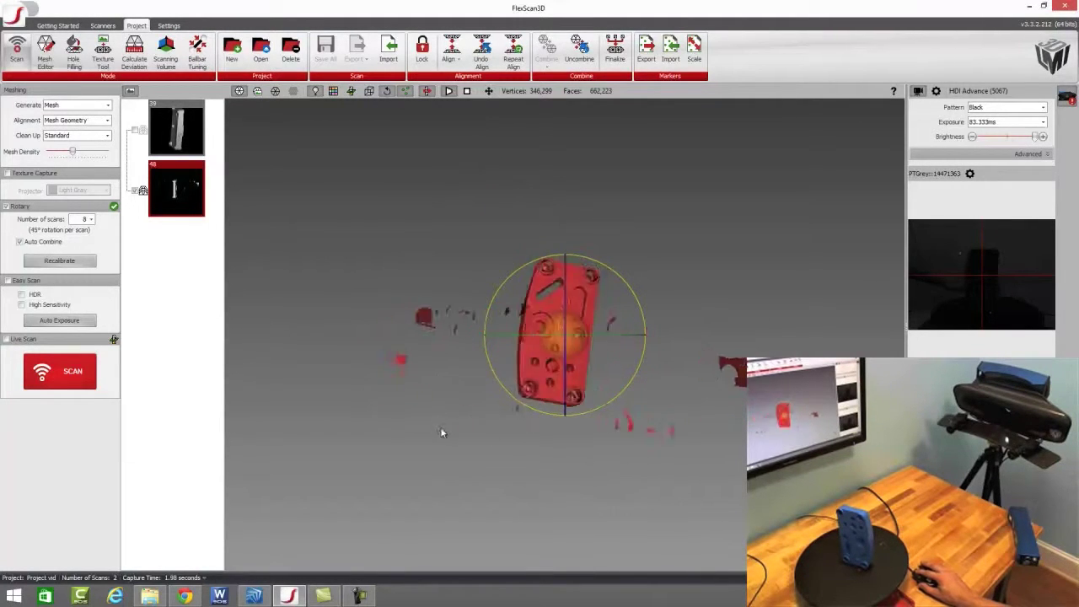
left_click_drag(504, 360, 503, 413)
left_click_drag(657, 439, 700, 277)
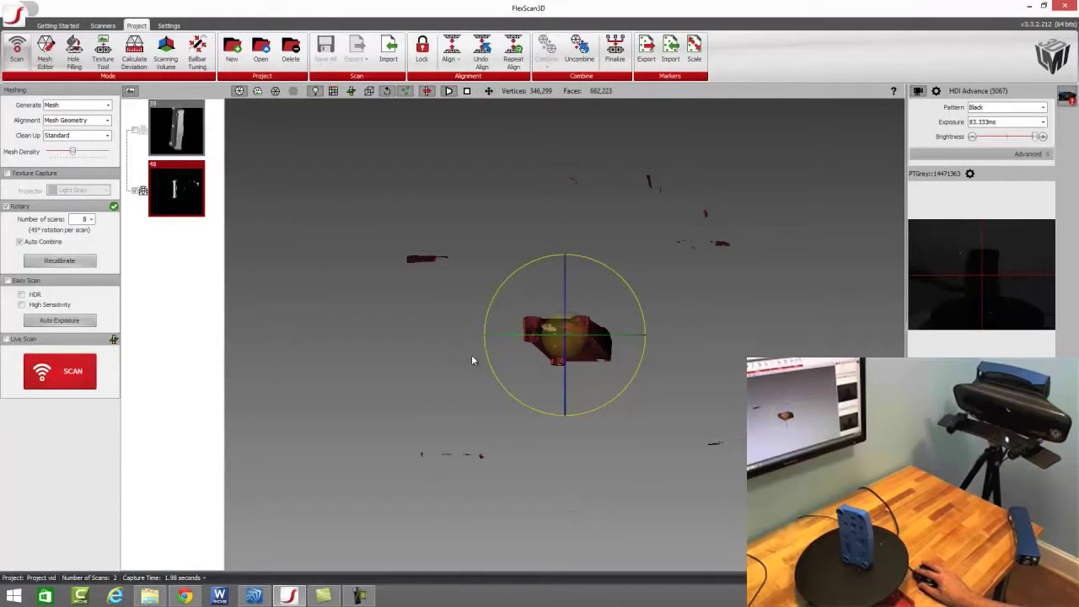
mouse_move(700, 294)
left_mouse_down("ctrl")
mouse_move(843, 144)
mouse_move(152, 160)
mouse_move(928, 498)
left_mouse_up("ctrl")
mouse_move(716, 372)
left_mouse_down("ctrl")
mouse_move(448, 397)
mouse_move(481, 308)
mouse_move(663, 308)
mouse_move(700, 295)
left_mouse_up("ctrl")
left_click_drag(706, 439, 726, 363)
right_click(401, 235)
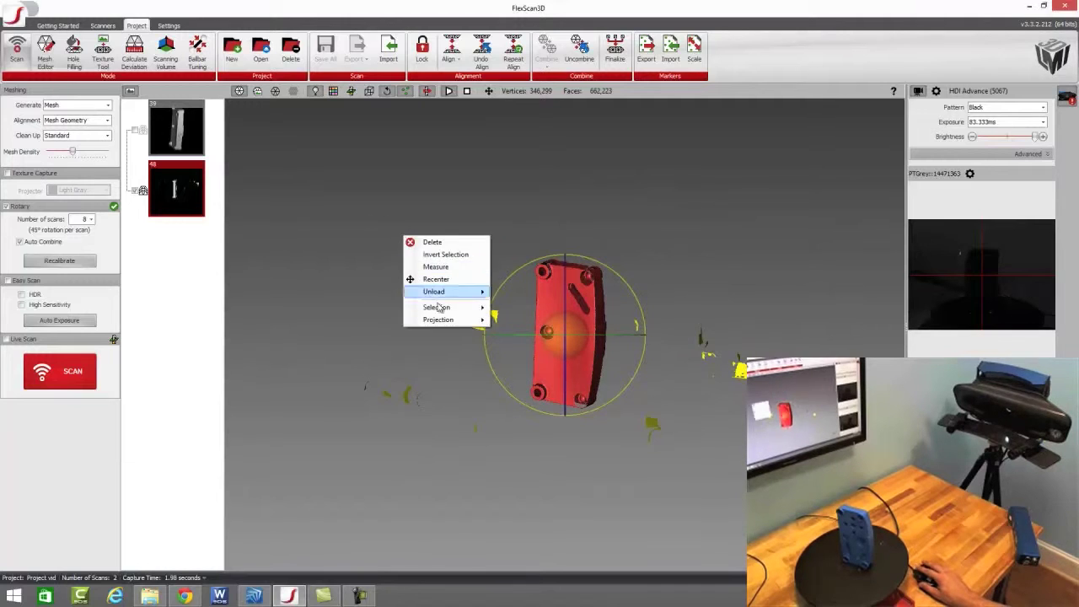
left_click(447, 245)
- Inspect the cleaned scan from the front, back and sides for missing surface areas
left_click_drag(458, 264, 590, 256)
scroll(687, 355, "up", 5)
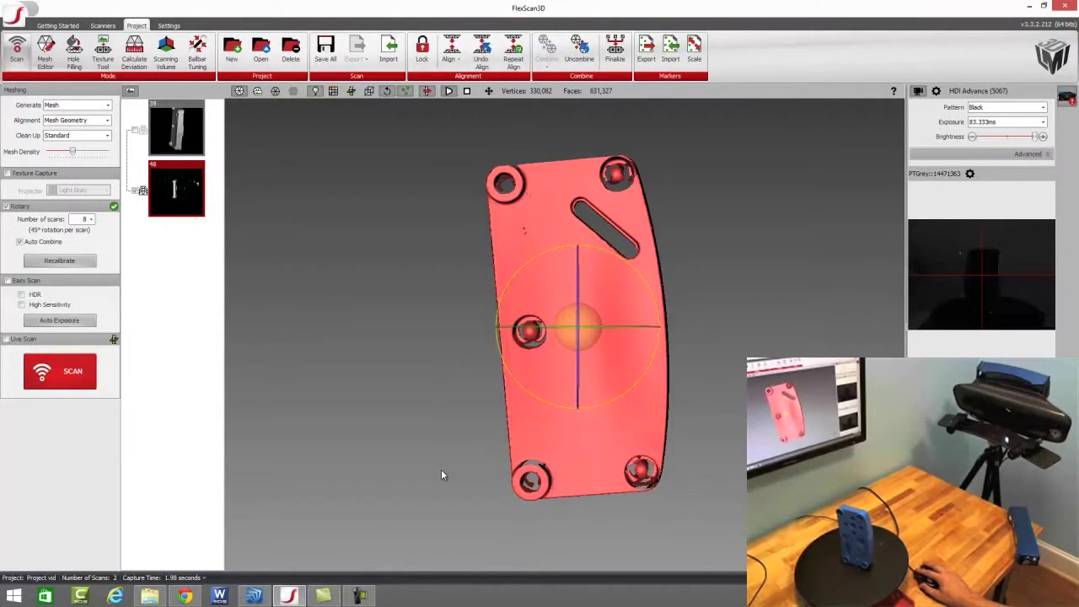
left_click_drag(441, 475, 651, 295)
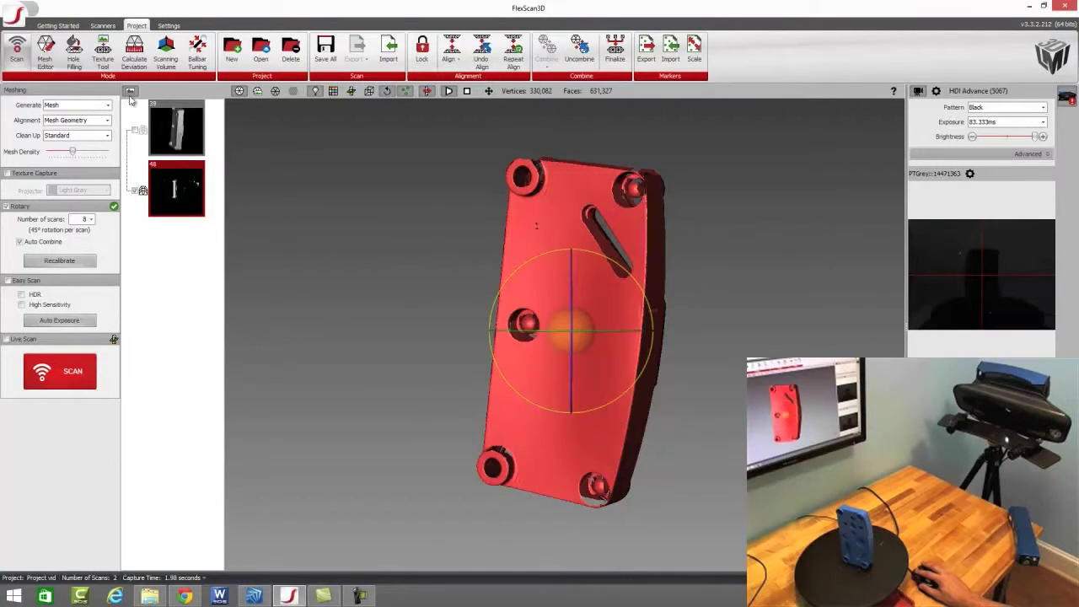
left_click_drag(232, 270, 251, 183)
left_click_drag(485, 229, 585, 257)
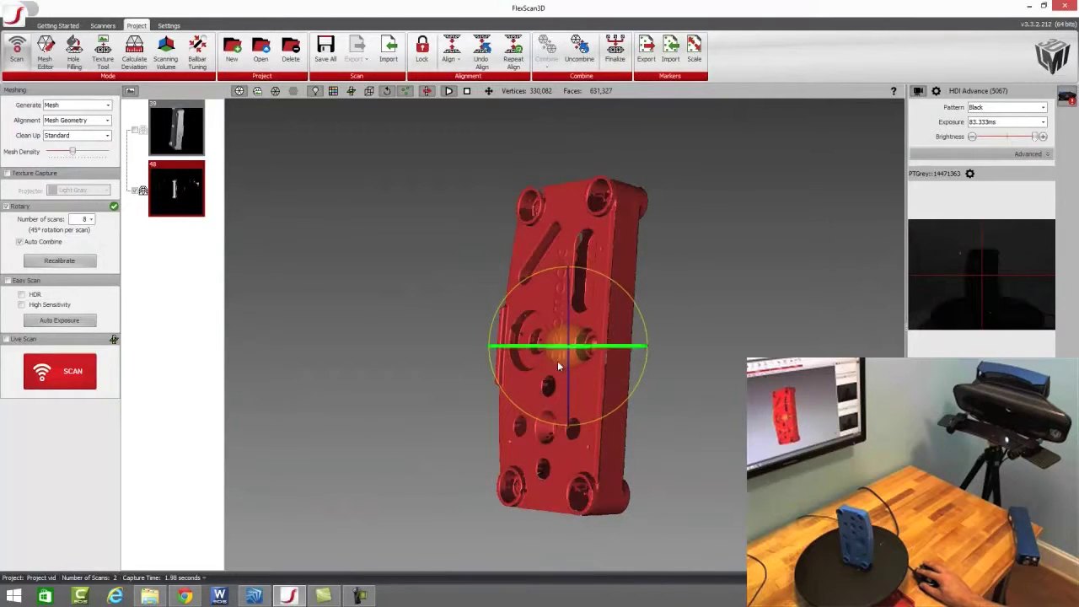
left_click_drag(557, 379, 642, 376)
left_click_drag(570, 203, 522, 251)
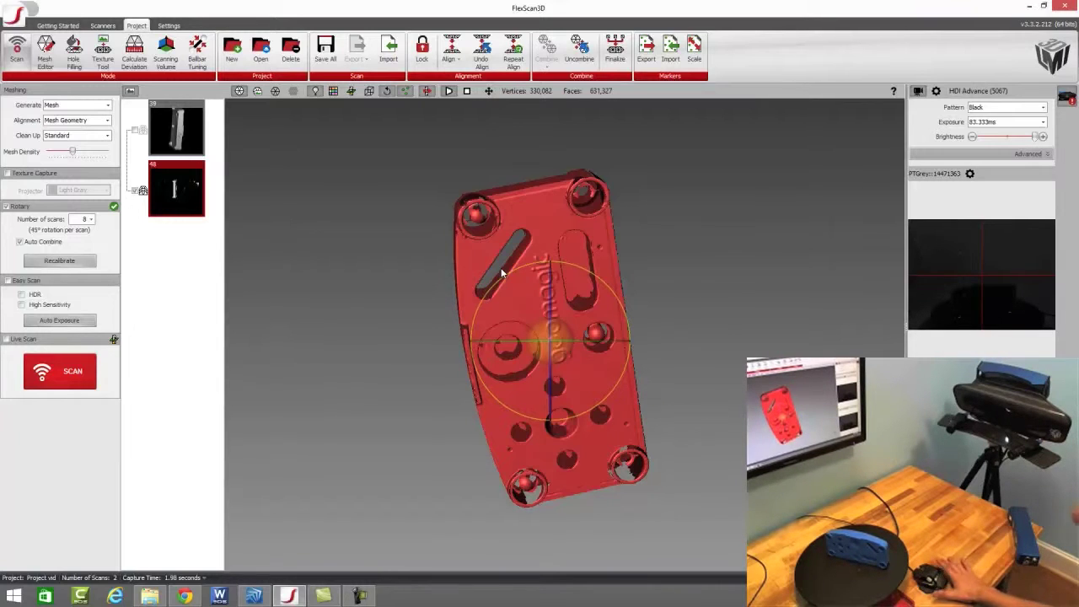
- Show the first scan together with the new one, align the two and merge them into a single mesh
left_click(137, 132)
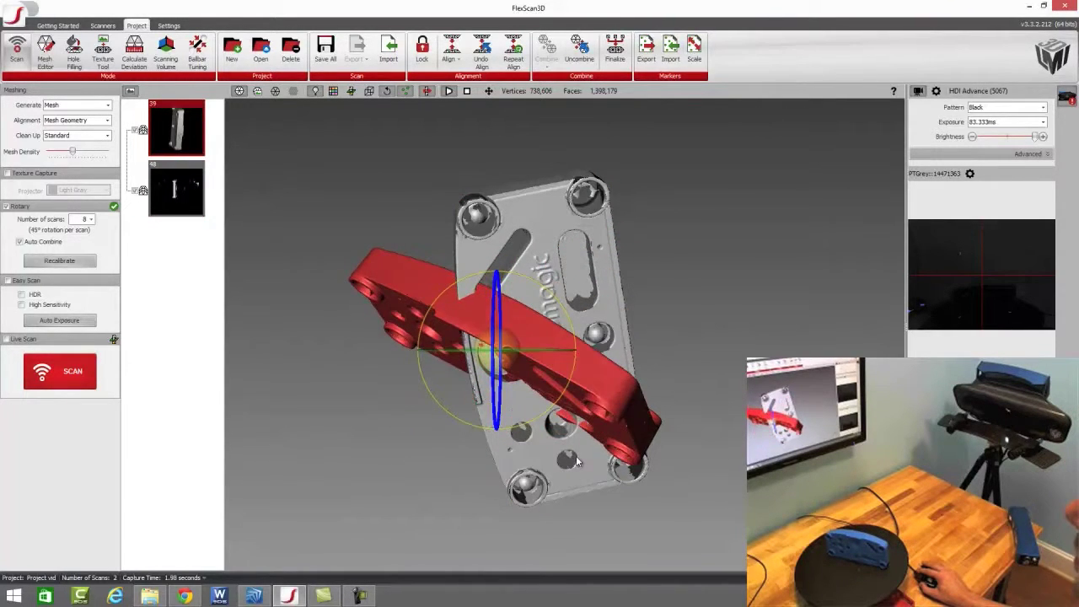
left_click_drag(499, 325, 490, 277)
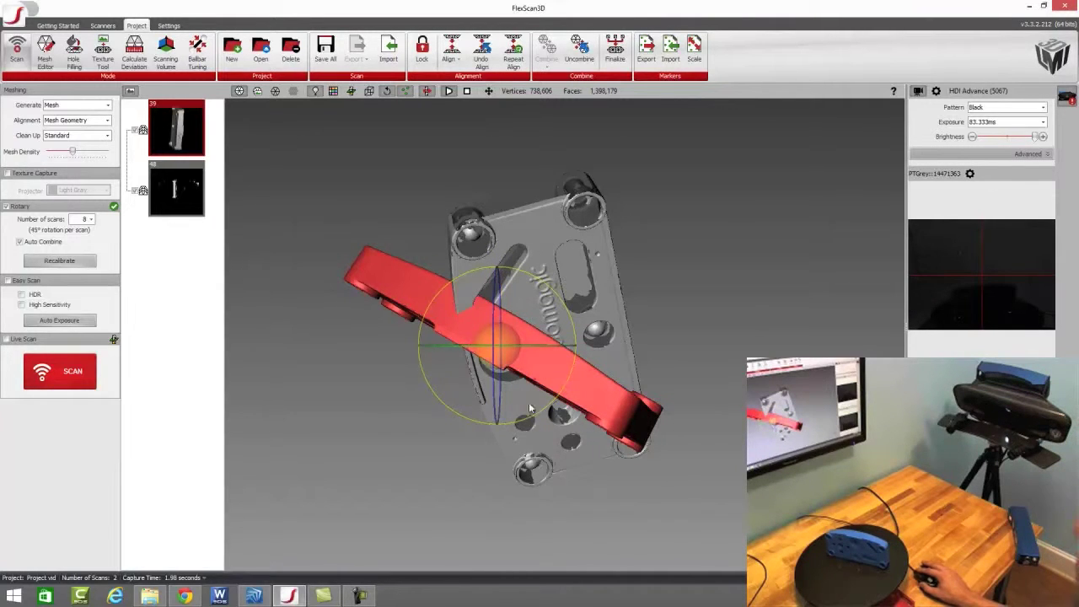
mouse_move(560, 384)
left_mouse_down()
mouse_move(483, 402)
mouse_move(584, 364)
mouse_move(555, 359)
mouse_move(577, 395)
left_mouse_up()
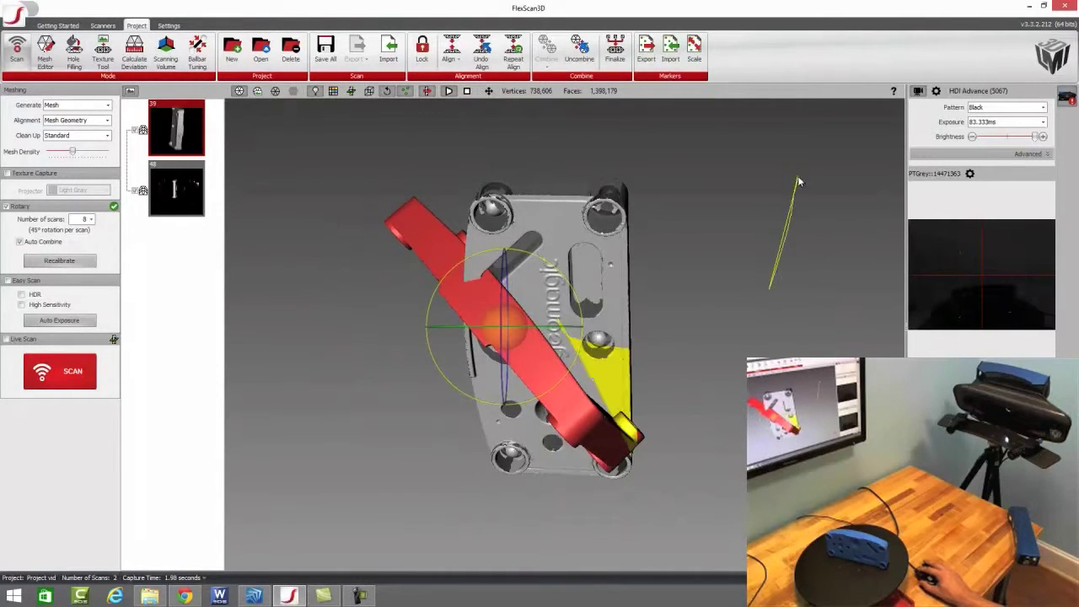
left_click_drag(683, 422, 652, 205)
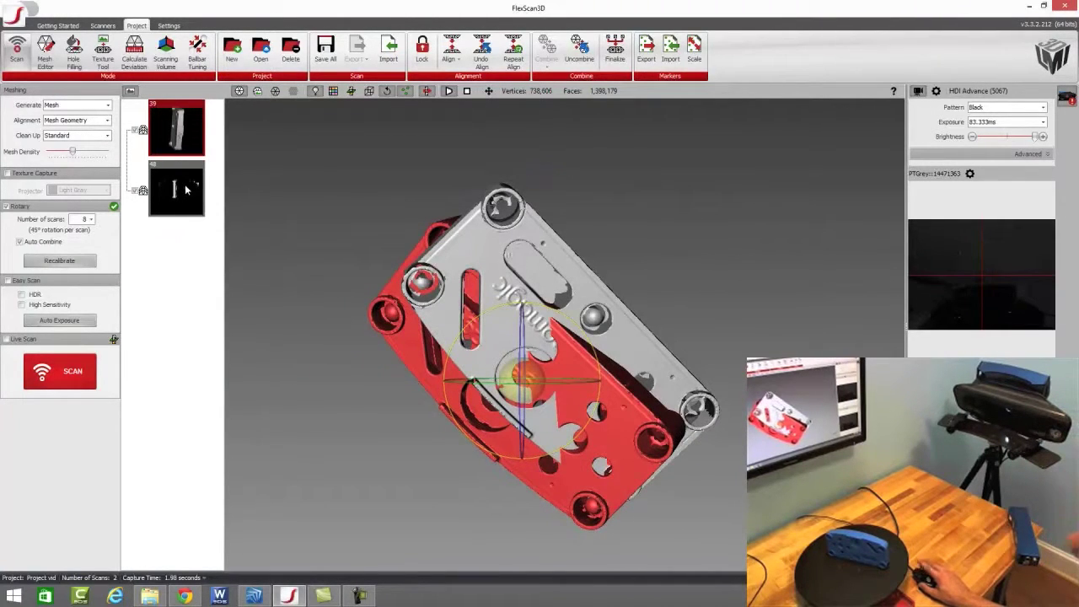
key("ctrl+a")
left_click(520, 57)
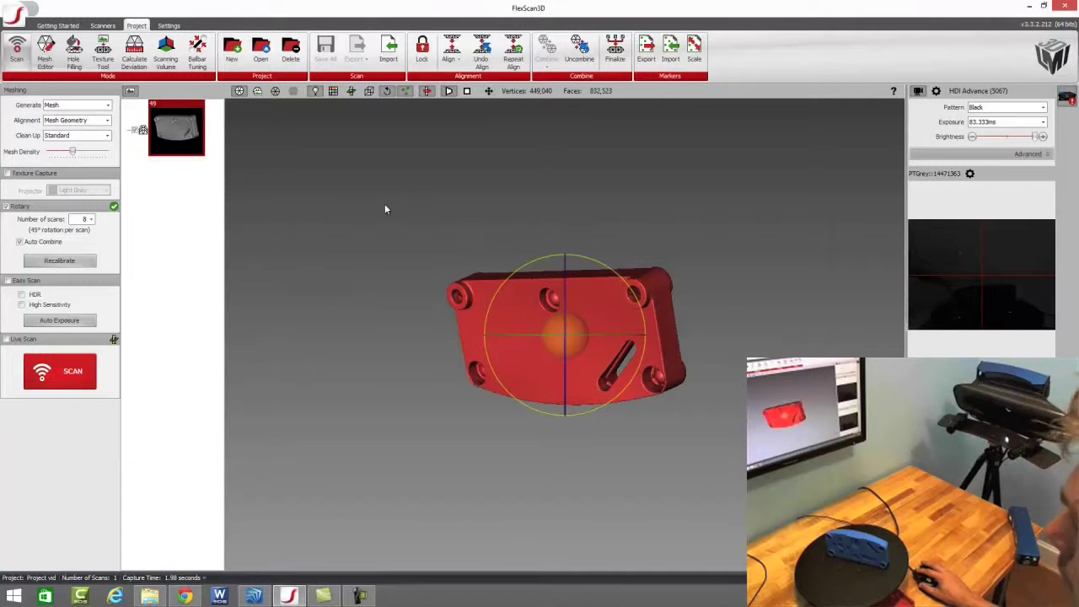
- Examine the merged mesh's plate face, corner bosses and side walls for completeness
left_click_drag(759, 221, 584, 337)
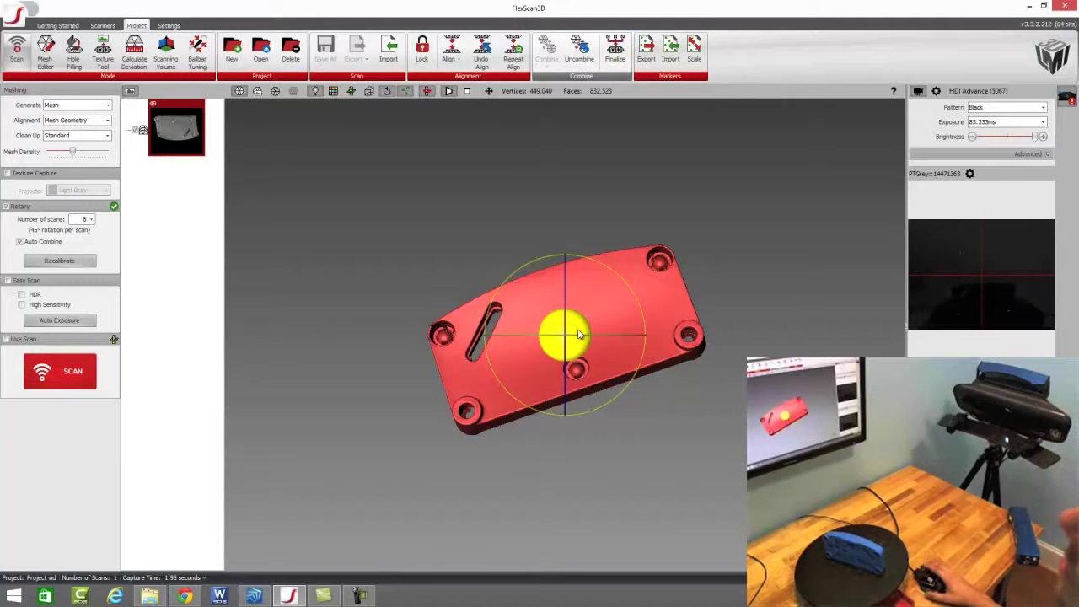
left_click_drag(539, 194, 526, 253)
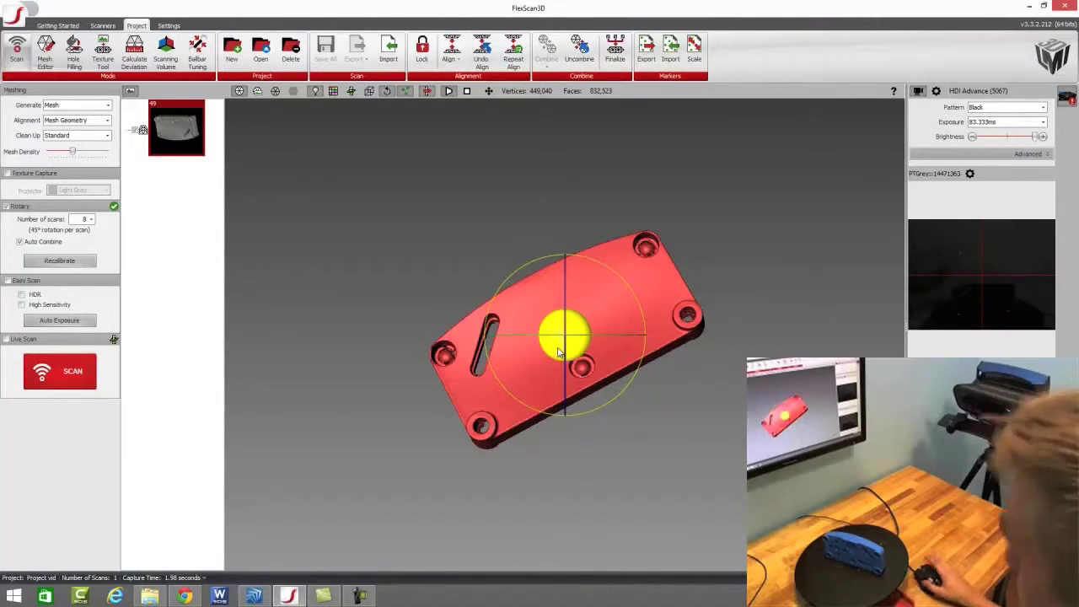
left_click_drag(571, 325, 417, 316)
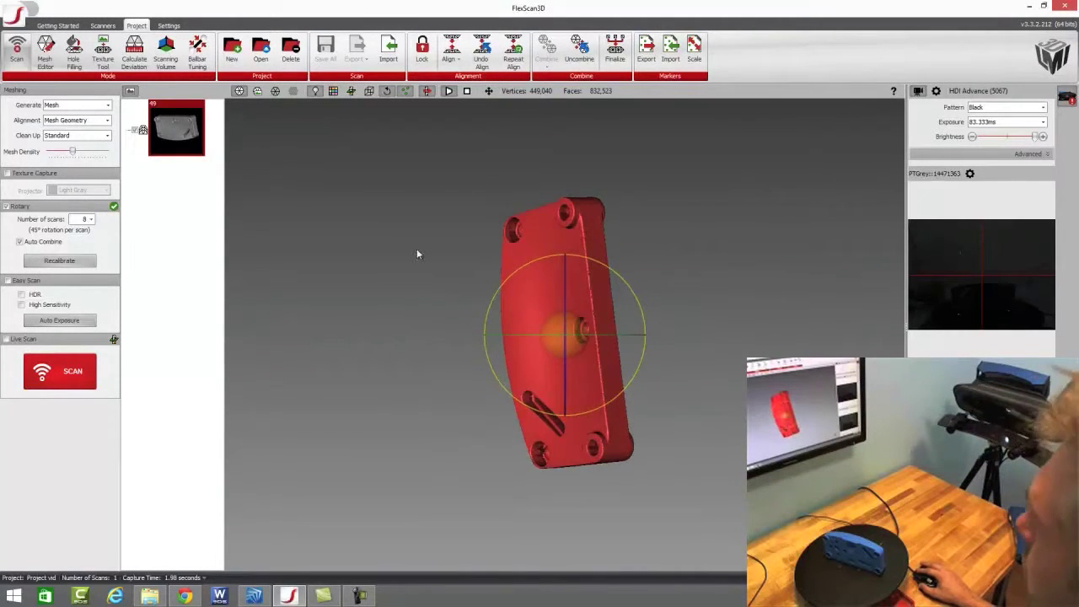
left_click_drag(414, 247, 457, 243)
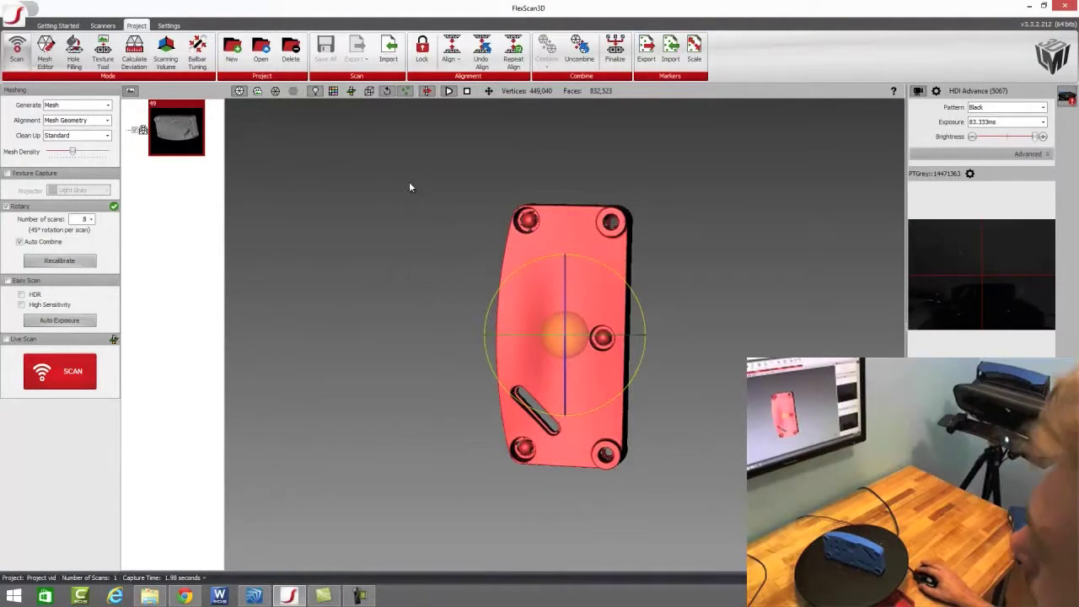
left_click(419, 61)
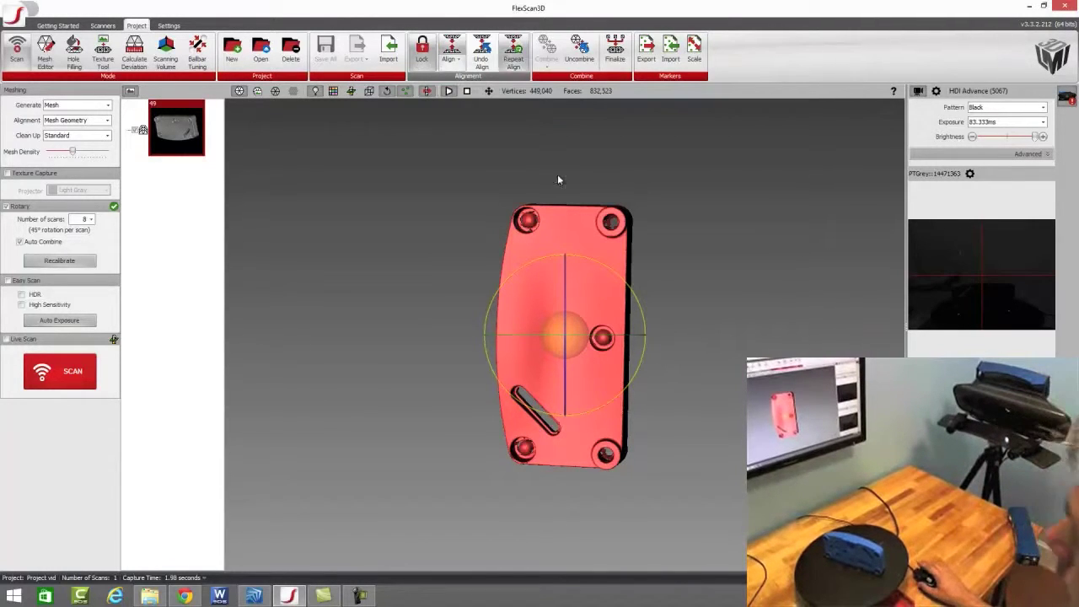
left_click_drag(580, 361, 531, 331)
left_click_drag(489, 247, 458, 238)
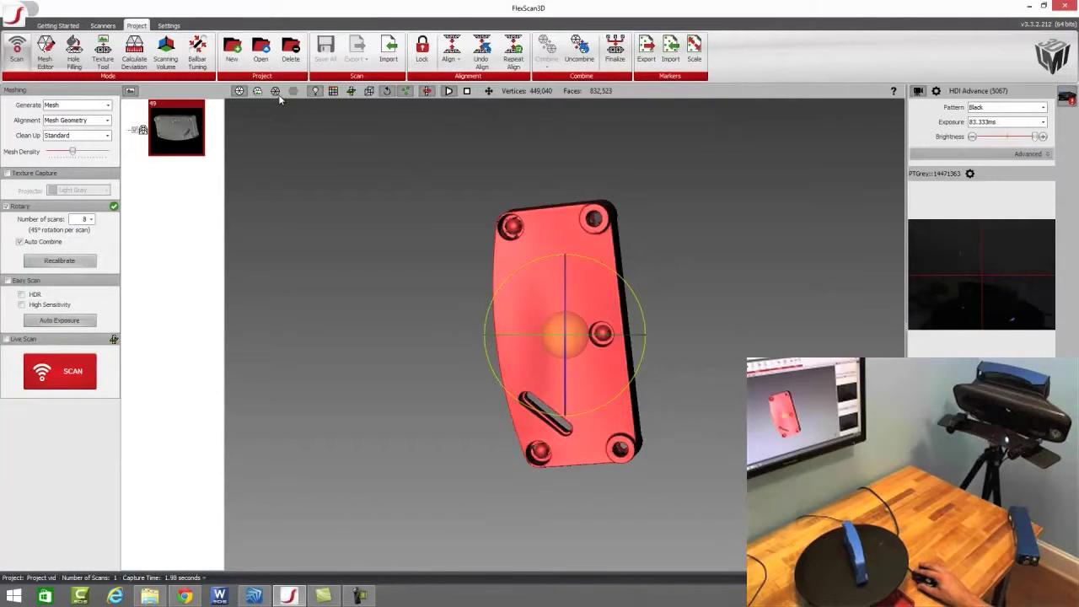
- Display the merged mesh as a wireframe and examine its triangle density on the flat faces, bosses and side walls
left_click_drag(522, 270, 540, 243)
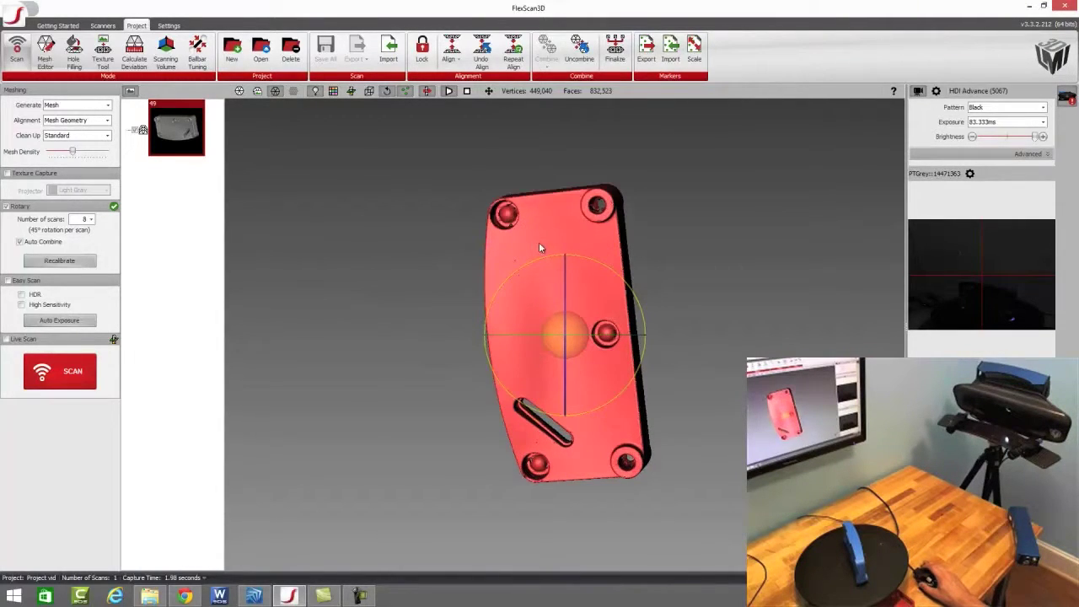
left_click_drag(632, 260, 697, 299)
scroll(546, 264, "up", 10)
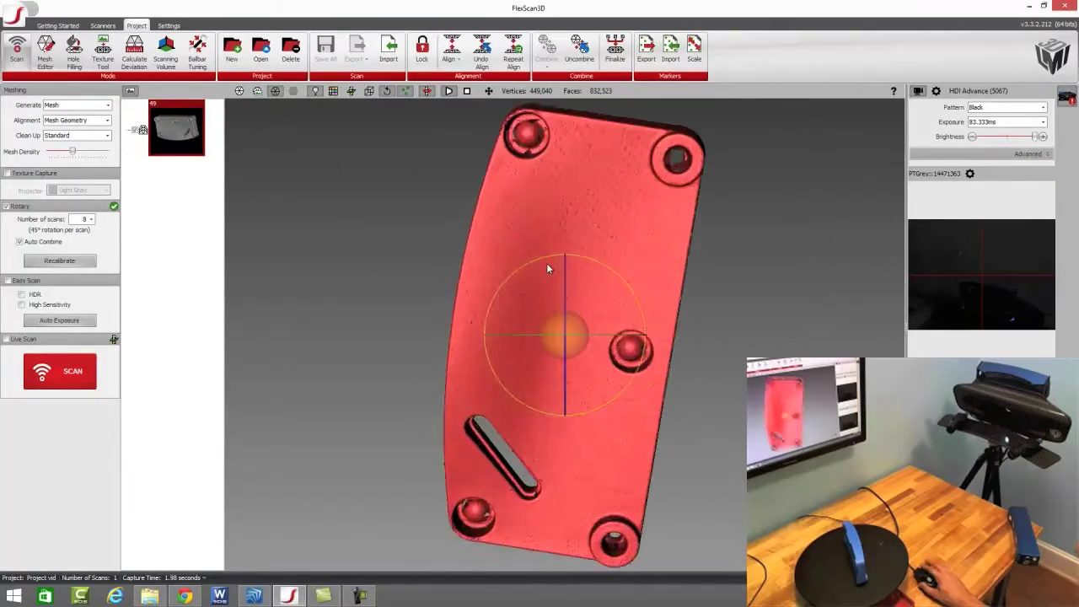
left_click_drag(581, 258, 488, 444)
left_click_drag(570, 394, 602, 372)
left_click_drag(709, 280, 632, 292)
left_click_drag(413, 319, 695, 322)
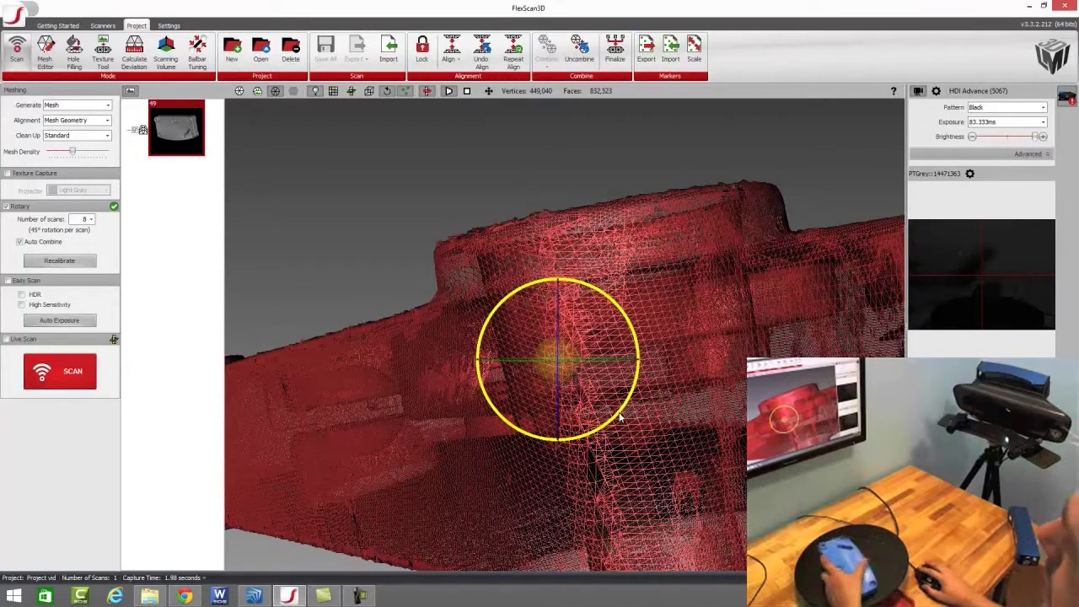
left_click_drag(620, 413, 649, 265)
scroll(479, 303, "up", 3)
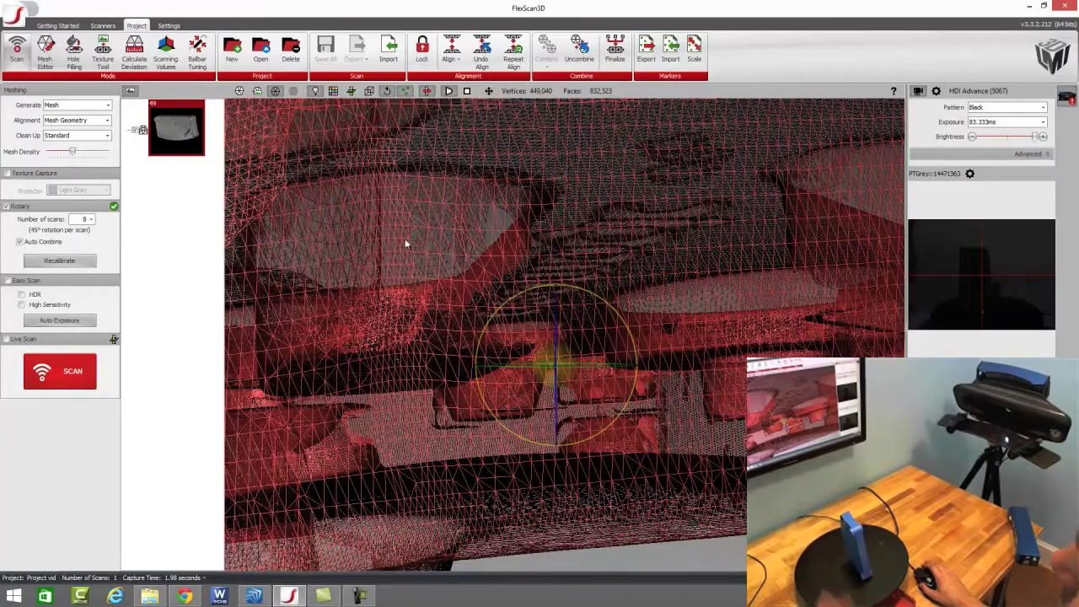
scroll(478, 236, "down", 5)
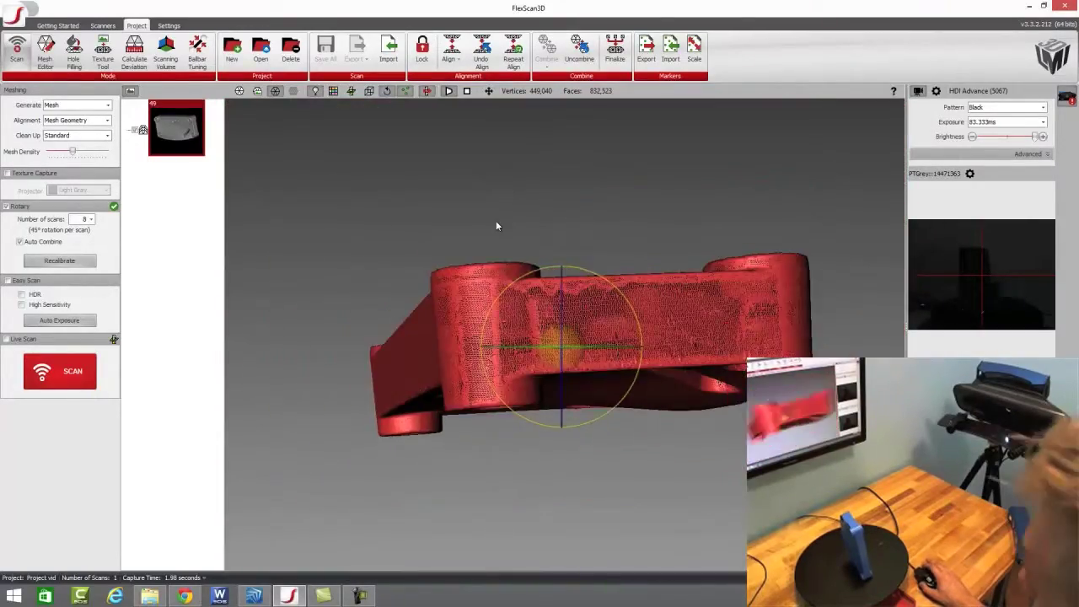
mouse_move(498, 224)
left_mouse_down()
mouse_move(570, 107)
mouse_move(578, 305)
mouse_move(541, 352)
mouse_move(601, 393)
mouse_move(598, 411)
mouse_move(578, 409)
mouse_move(563, 393)
mouse_move(644, 312)
mouse_move(489, 435)
left_mouse_up()
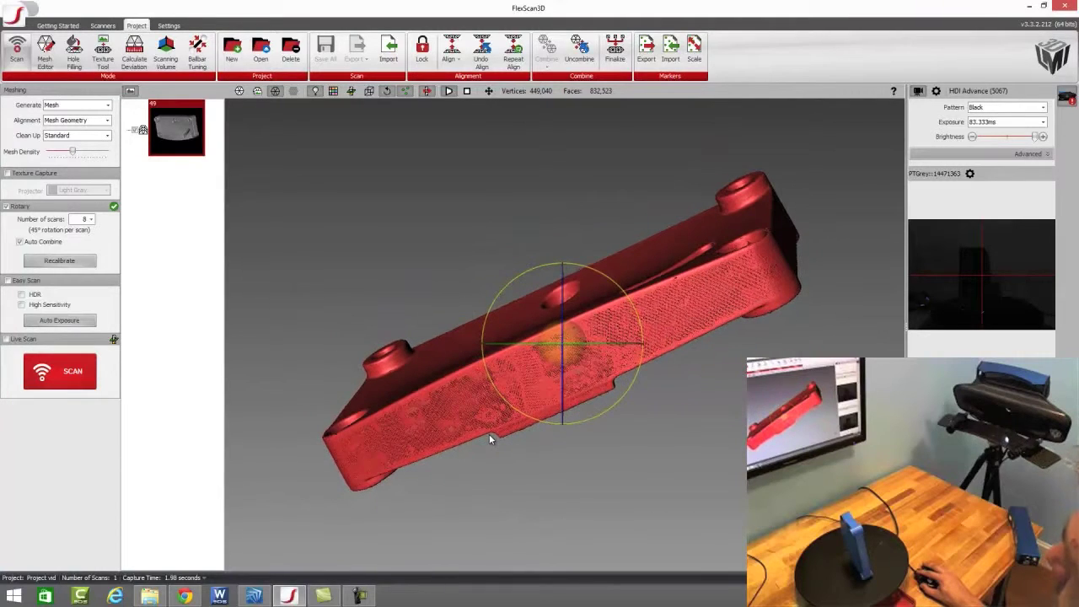